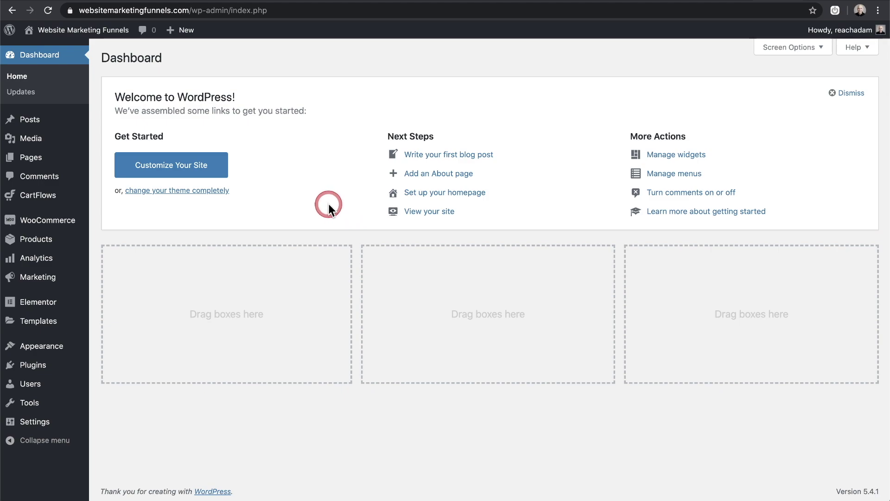
Step: Preview Funnel One's landing page and its steps, then return to the CartFlows Flows list
left_click(51, 197)
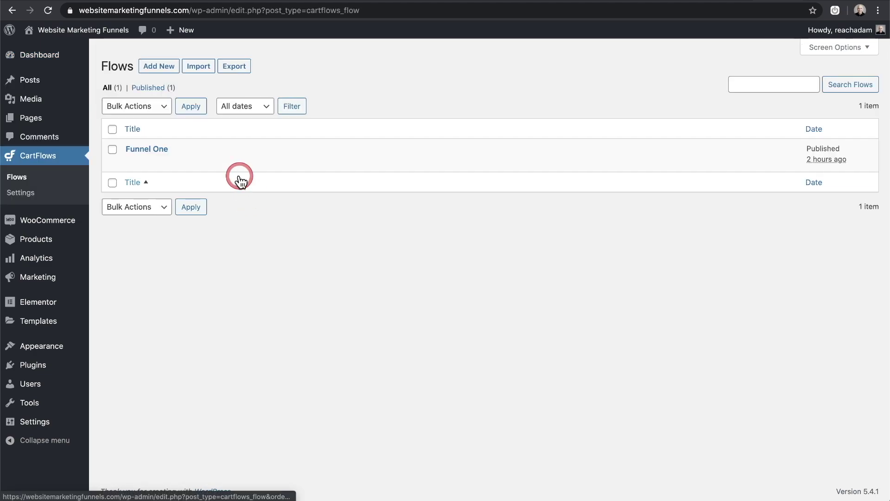
left_click(220, 162)
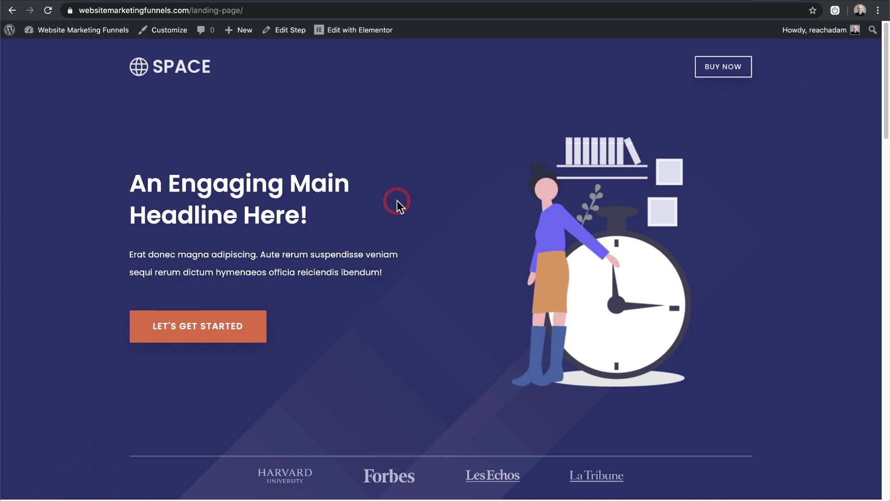
key("super+bracketleft")
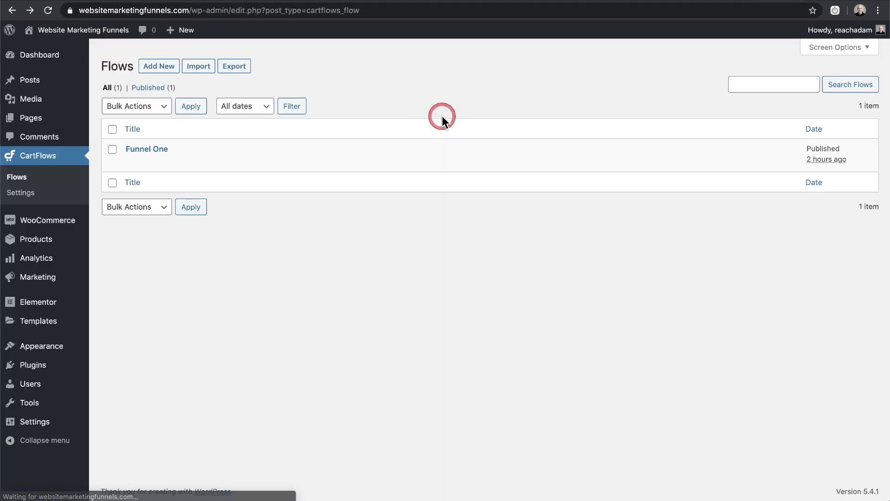
left_click(146, 149)
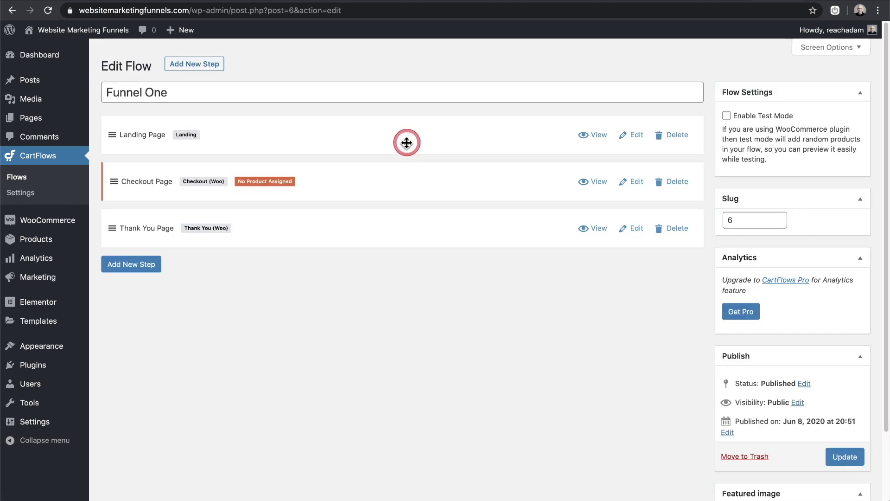
key("alt+Left")
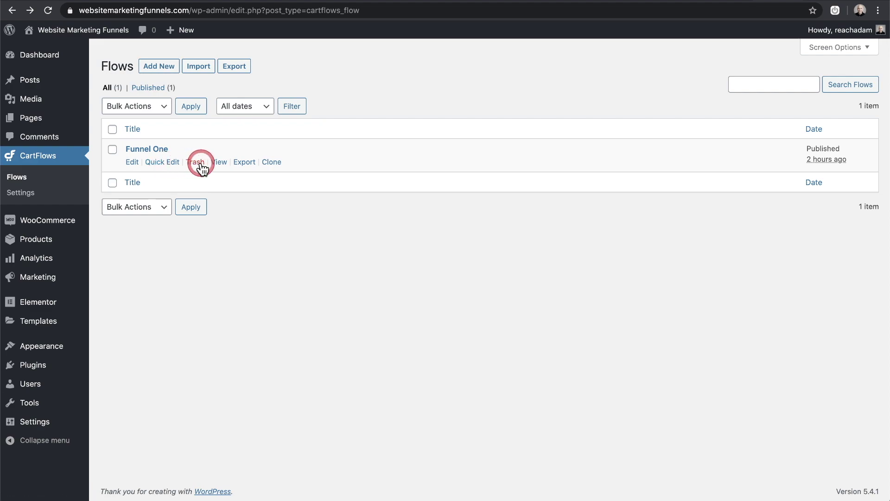
Step: Export Funnel One as a JSON file and go to the Flows list on cartflows.local
left_click(244, 163)
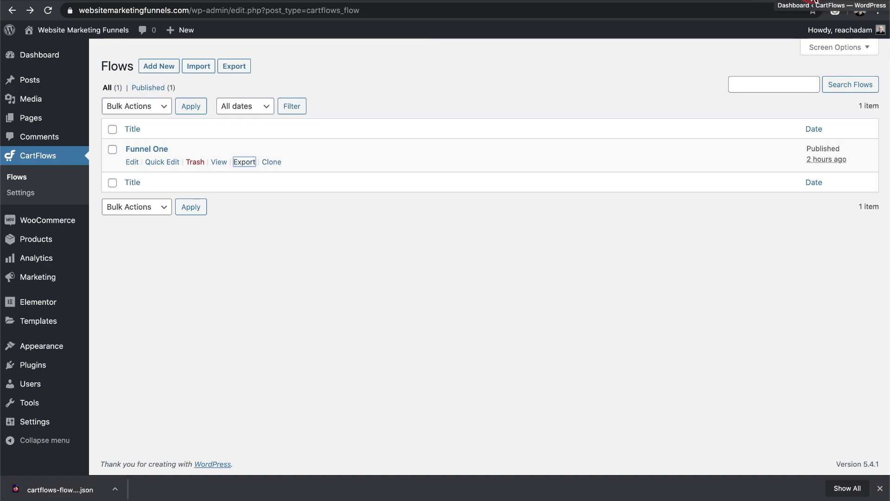
left_click(815, 1)
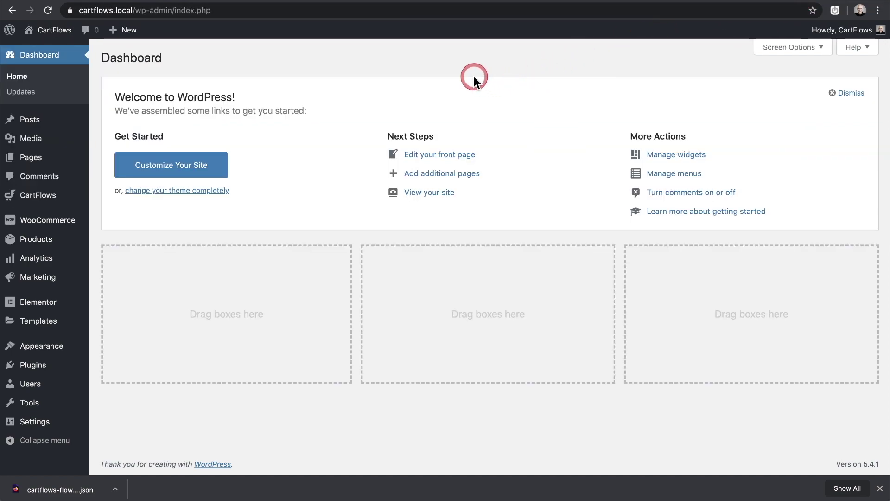
left_click(52, 199)
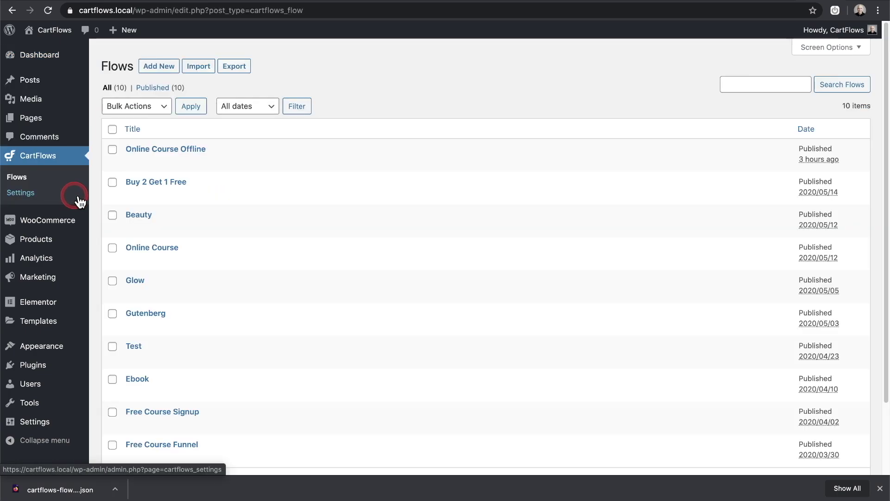
Step: Import the exported Funnel One JSON file and confirm it heads the Flows list
left_click(200, 74)
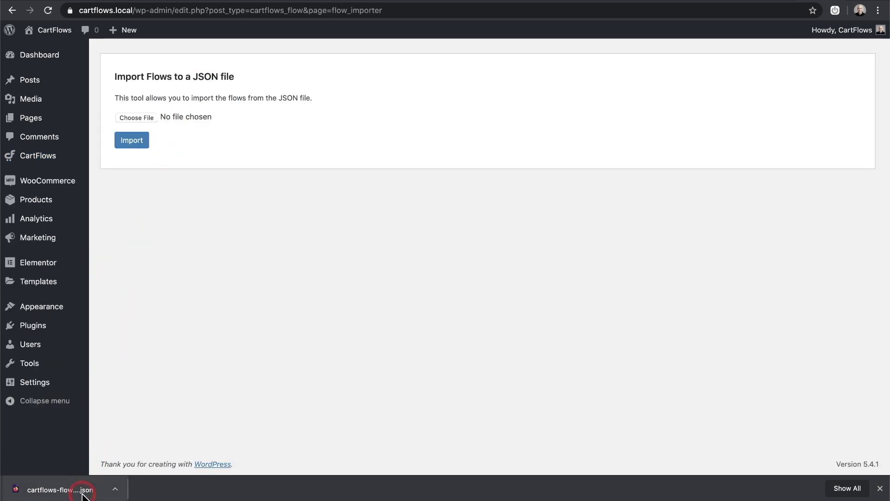
left_click_drag(83, 495, 107, 383)
left_click_drag(184, 135, 184, 120)
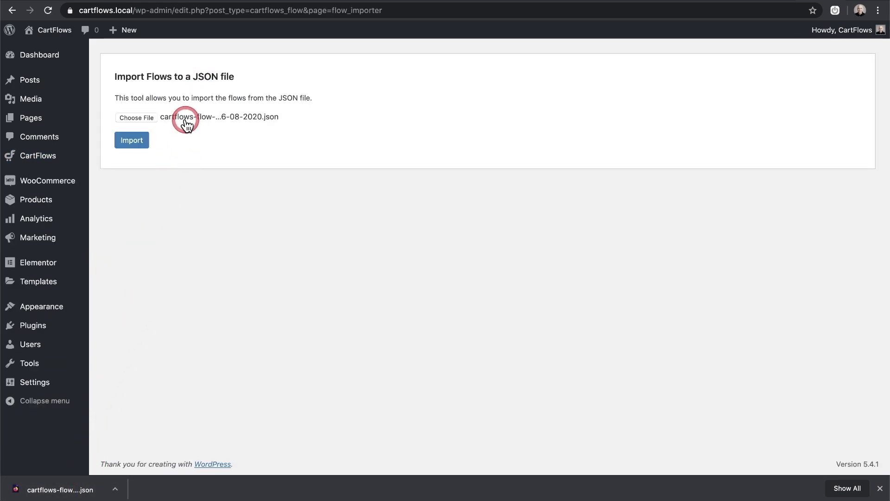
left_click(137, 141)
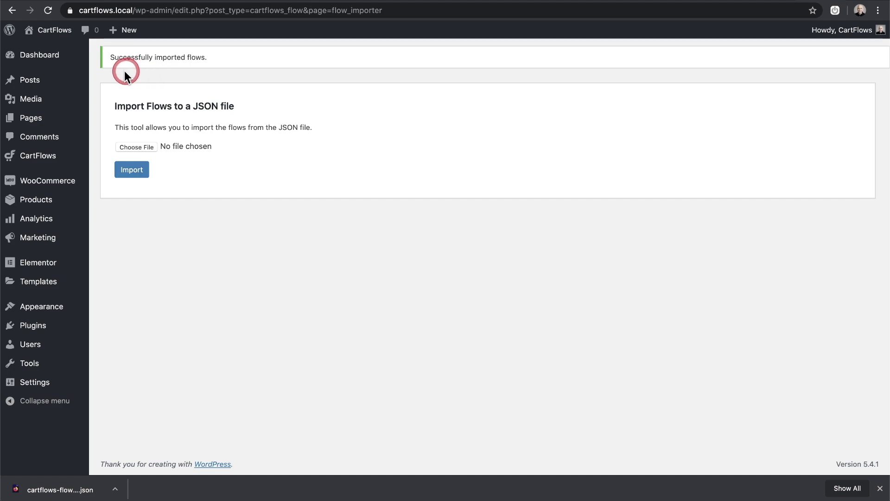
left_click(34, 160)
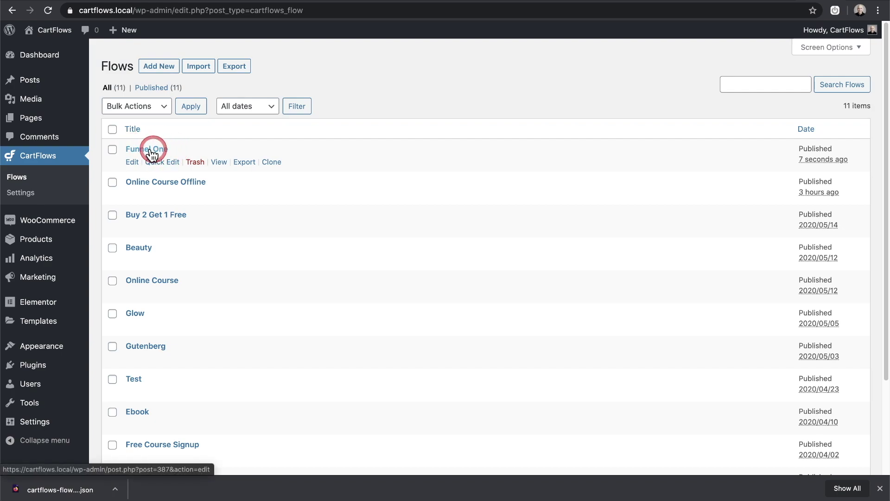
left_click(218, 164)
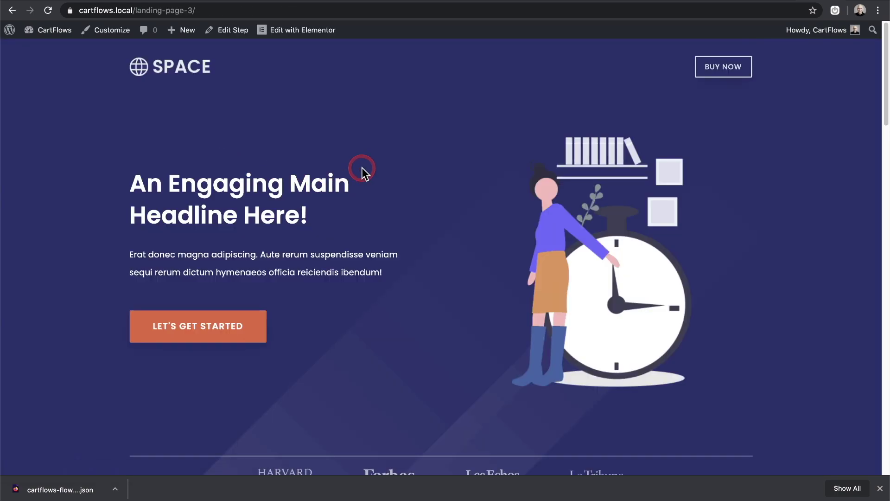
scroll(362, 168, "down", 6)
scroll(362, 168, "down", 11)
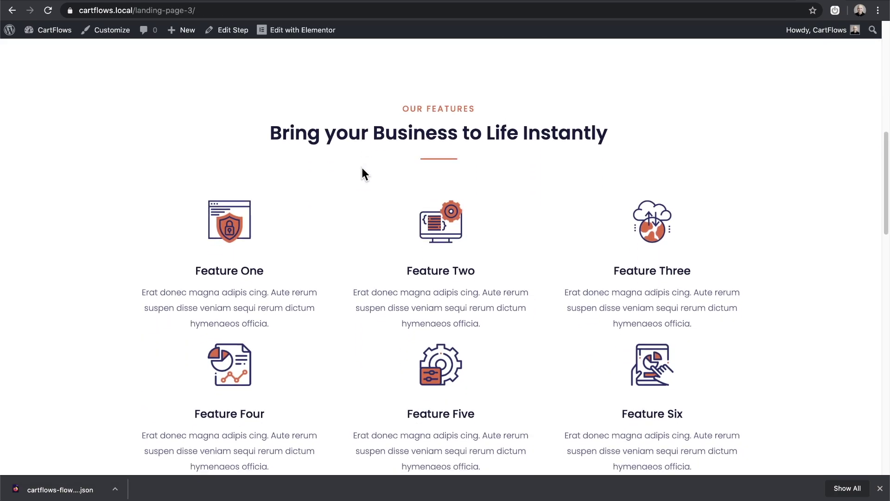
scroll(361, 174, "down", 3)
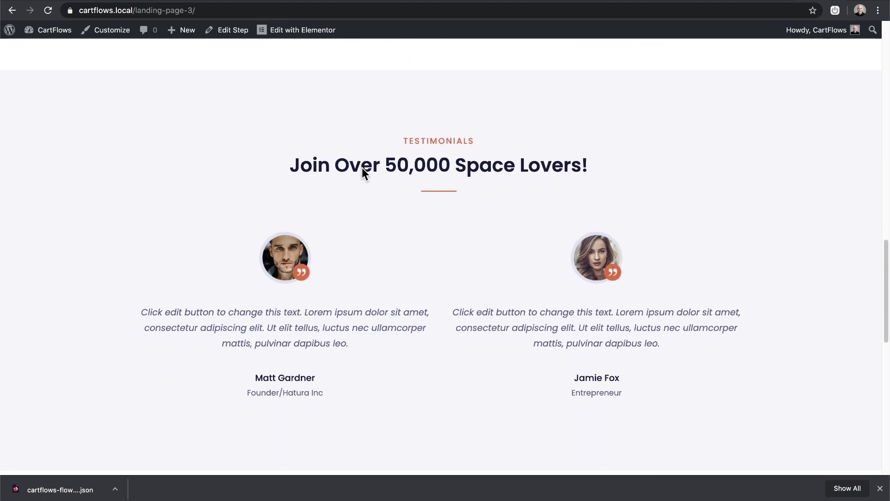
scroll(362, 167, "down", 4)
scroll(362, 167, "up", 20)
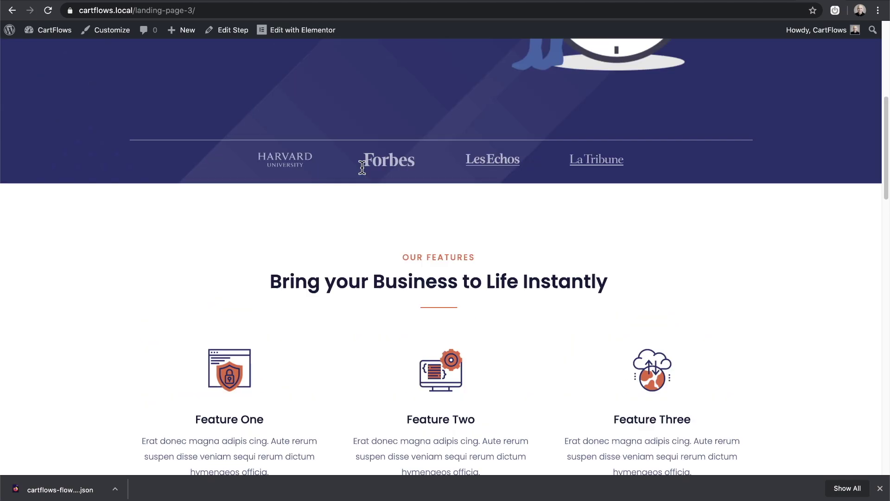
key("alt+Left")
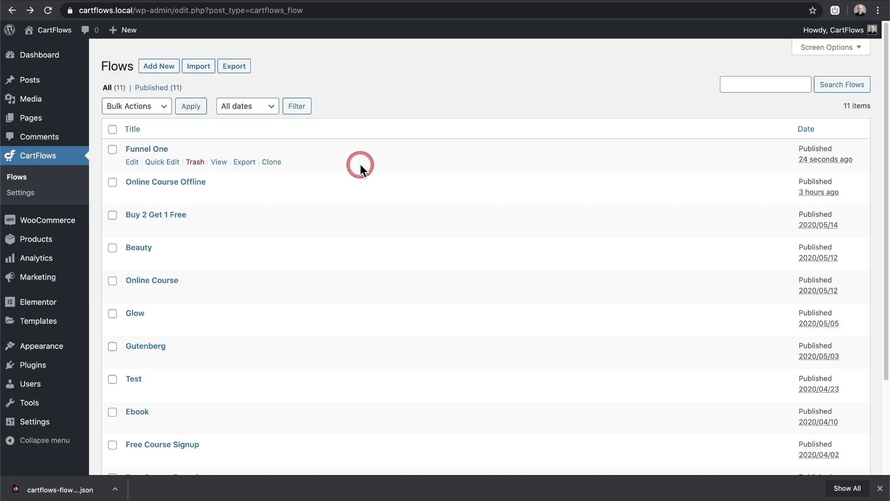
Step: Open the imported Funnel One's edit screen and compare it with the original site's flow
left_click(159, 148)
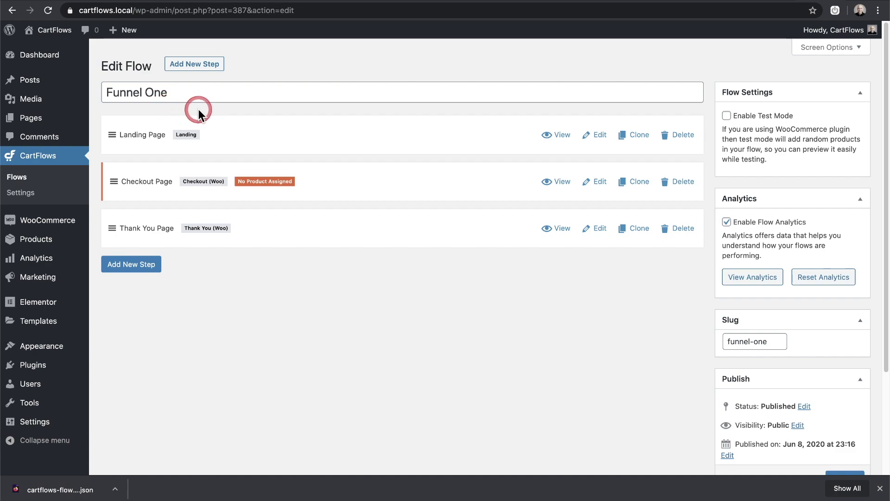
left_click(779, 1)
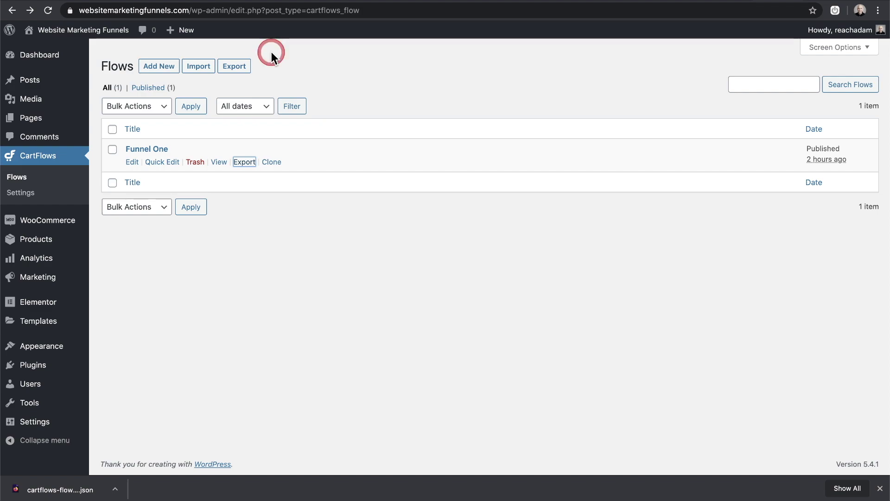
left_click(820, 2)
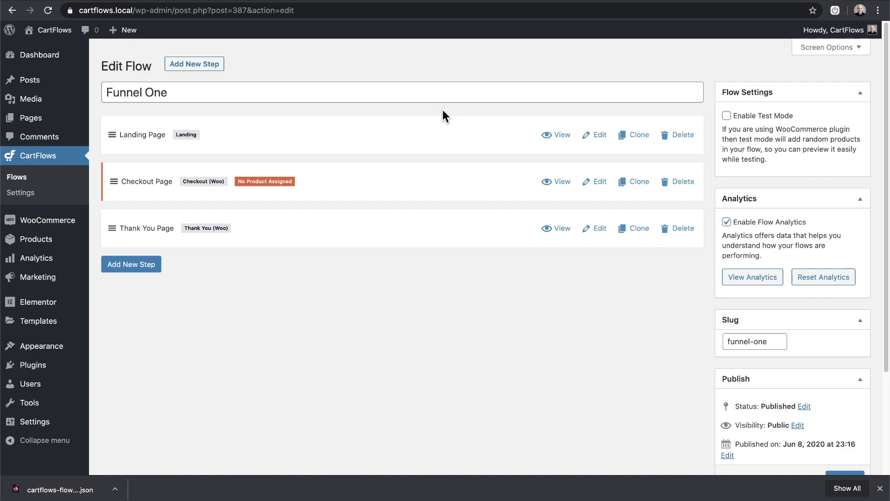
Step: Preview the Online Course Offline landing page and scroll down through it
left_click(30, 179)
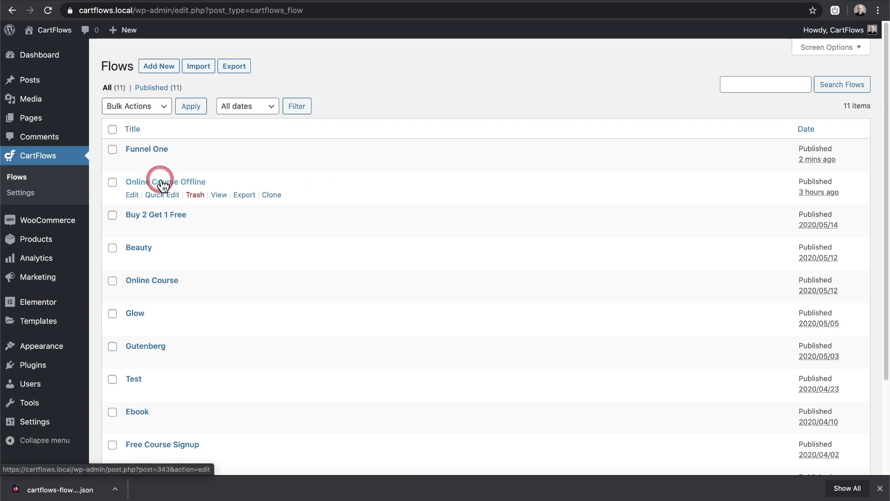
left_click(218, 194)
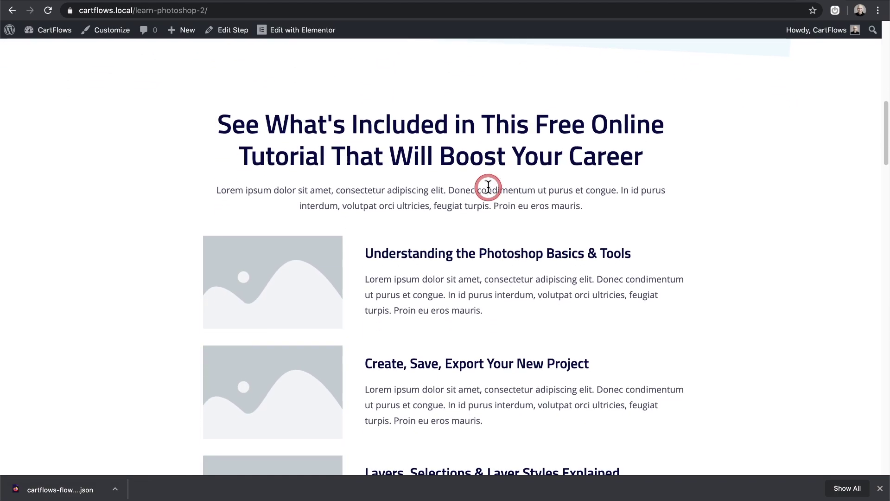
scroll(487, 188, "down", 4)
scroll(488, 187, "down", 1)
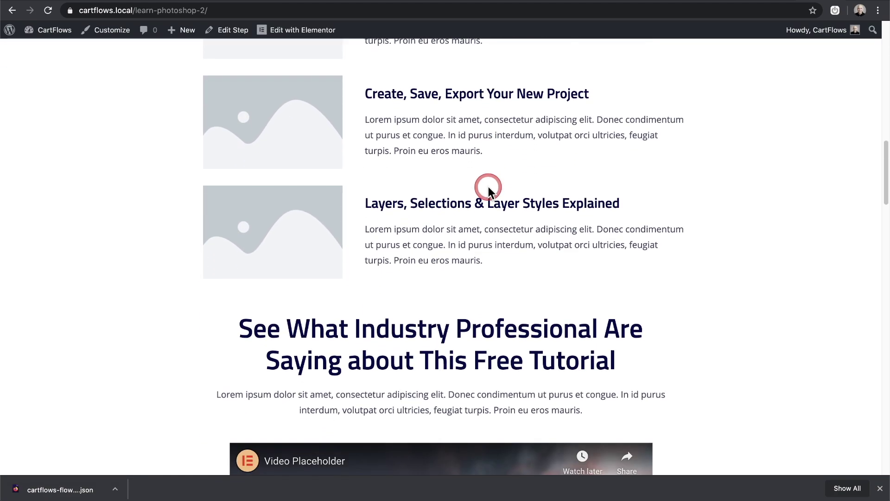
scroll(319, 143, "down", 3)
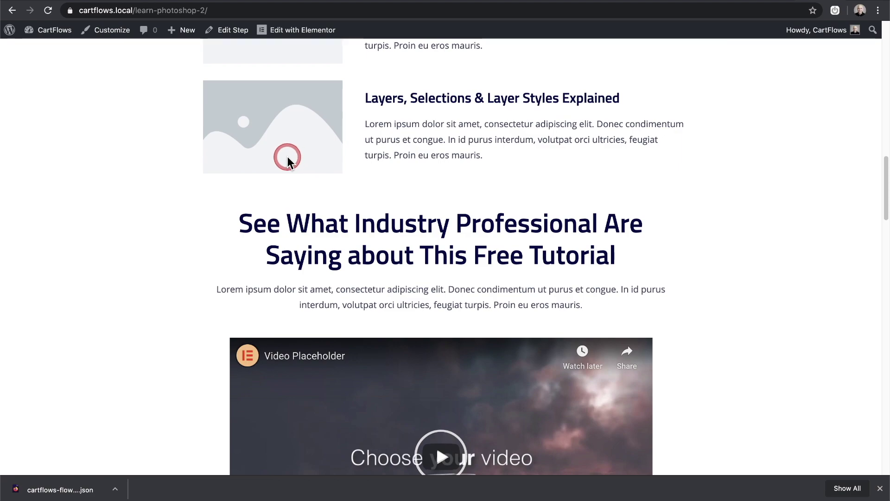
scroll(189, 175, "down", 5)
scroll(188, 171, "down", 10)
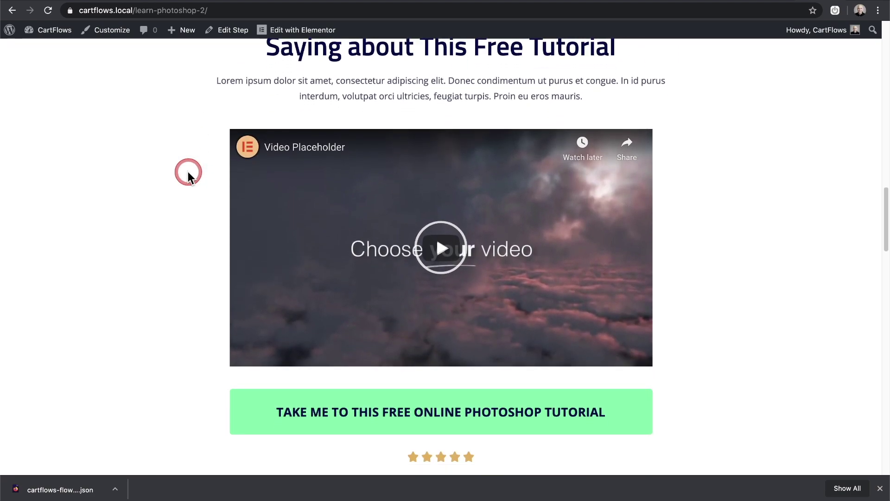
scroll(187, 172, "down", 3)
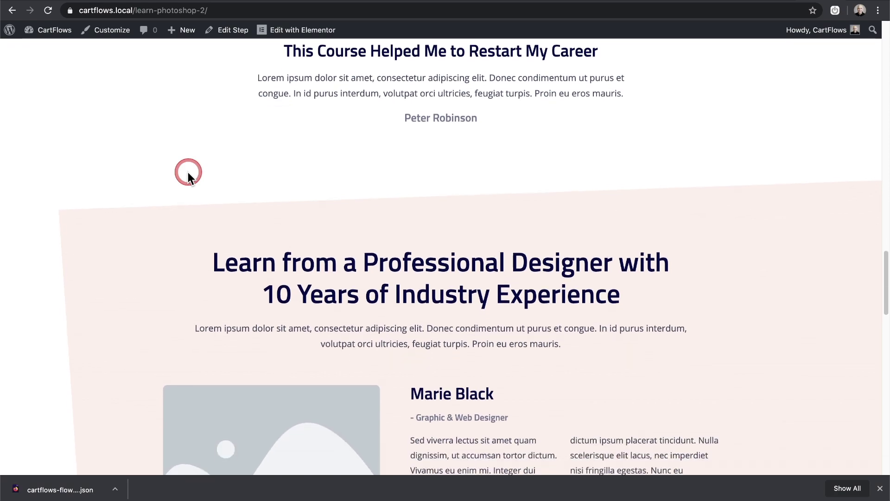
scroll(219, 174, "down", 7)
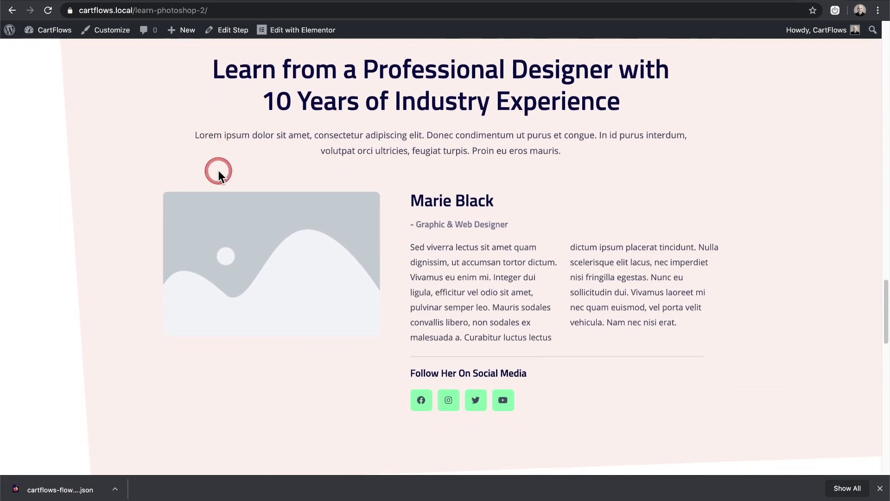
scroll(219, 171, "down", 6)
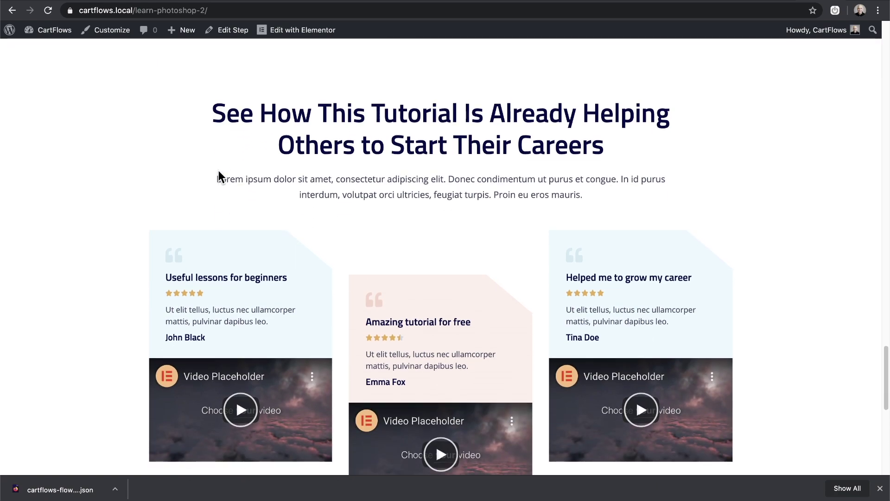
Step: Scroll back up the landing page and return to the WordPress Dashboard
scroll(219, 172, "up", 17)
scroll(218, 176, "up", 20)
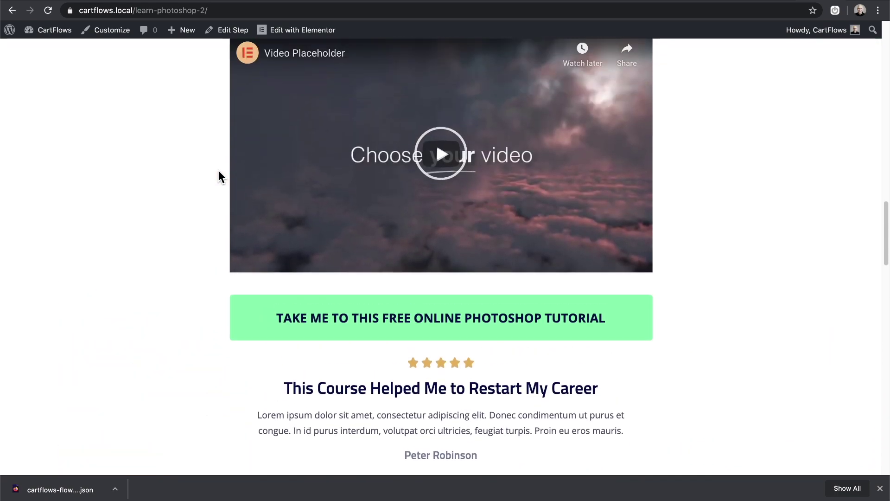
scroll(218, 172, "up", 9)
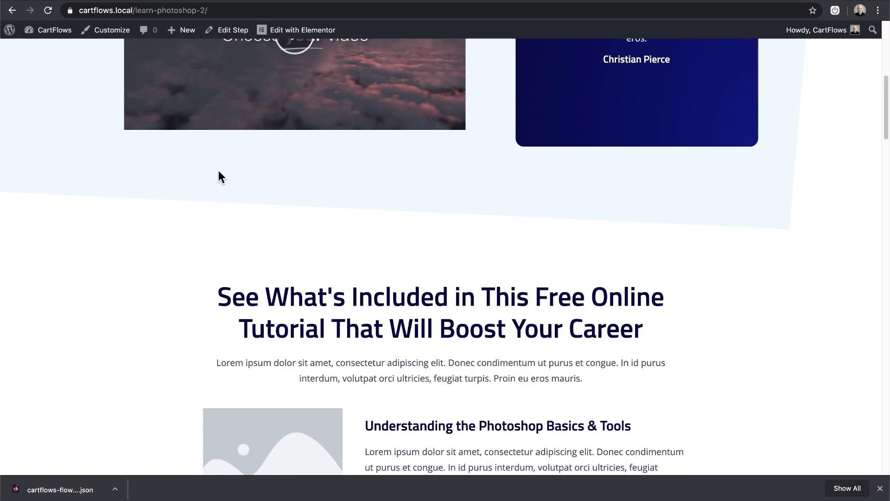
scroll(218, 171, "up", 1)
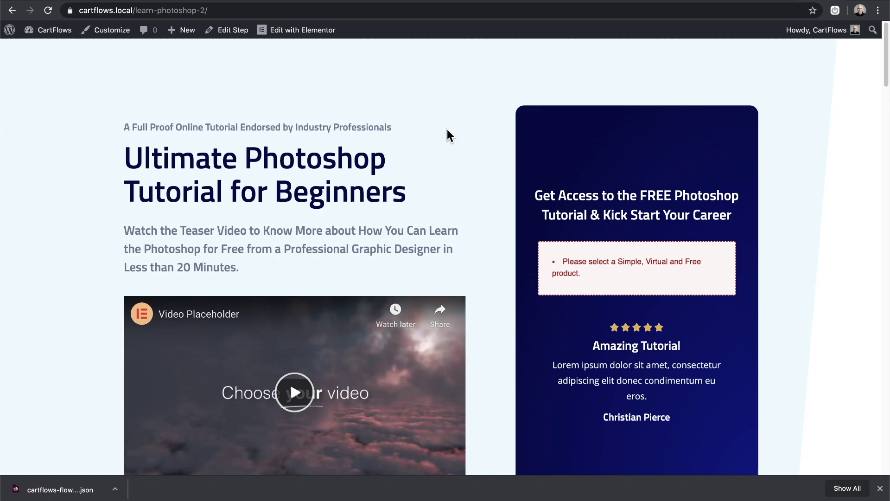
left_click(379, 117)
left_click(60, 39)
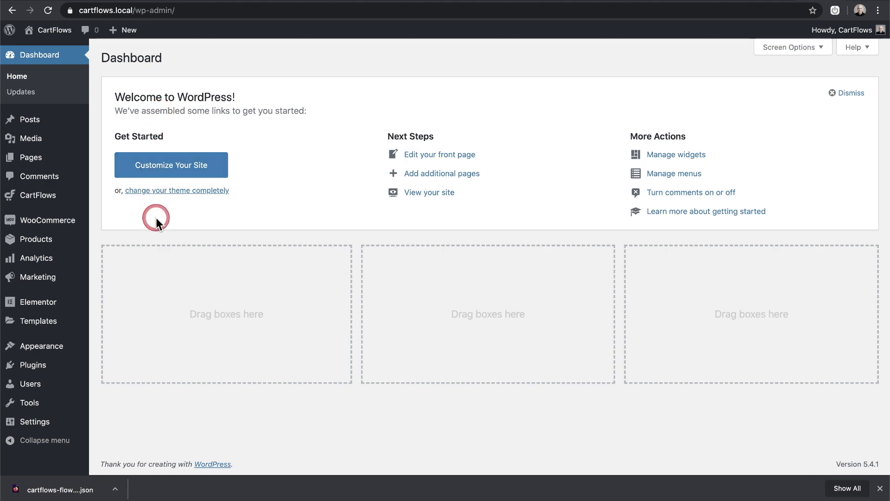
Step: Open CartFlows Settings and review the template page builder dropdown, keeping Elementor
mouse_move(55, 203)
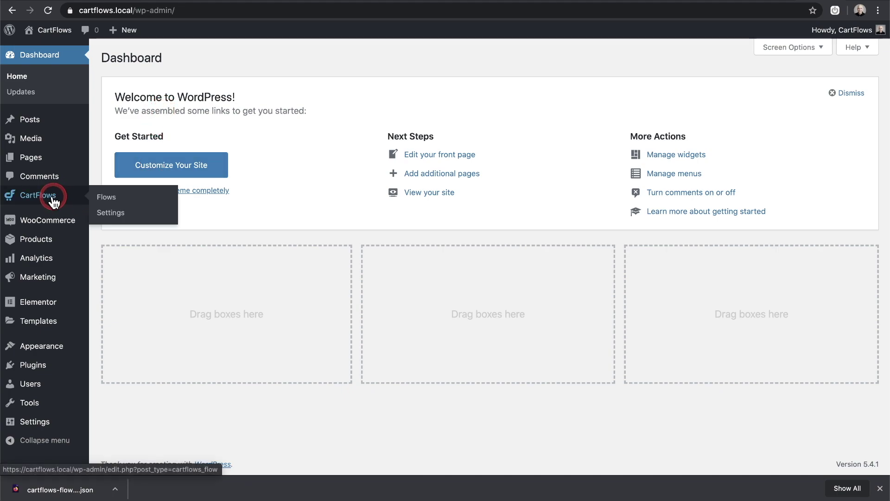
left_click(116, 212)
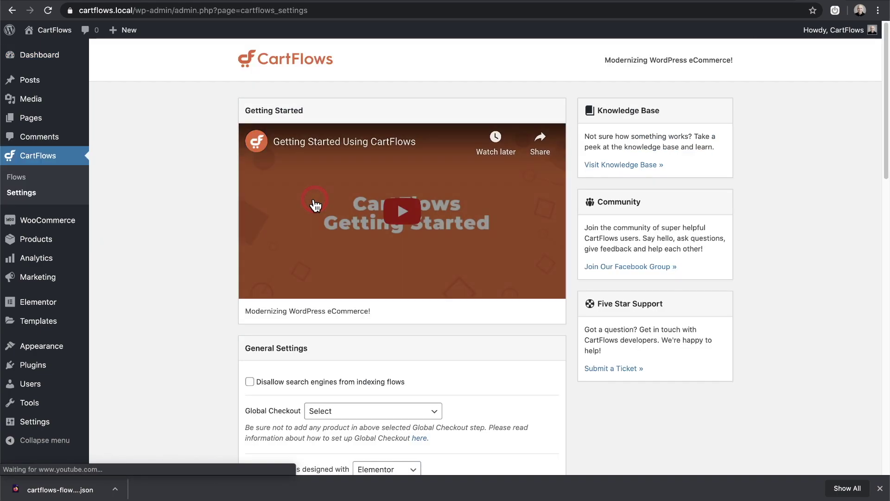
scroll(279, 274, "down", 3)
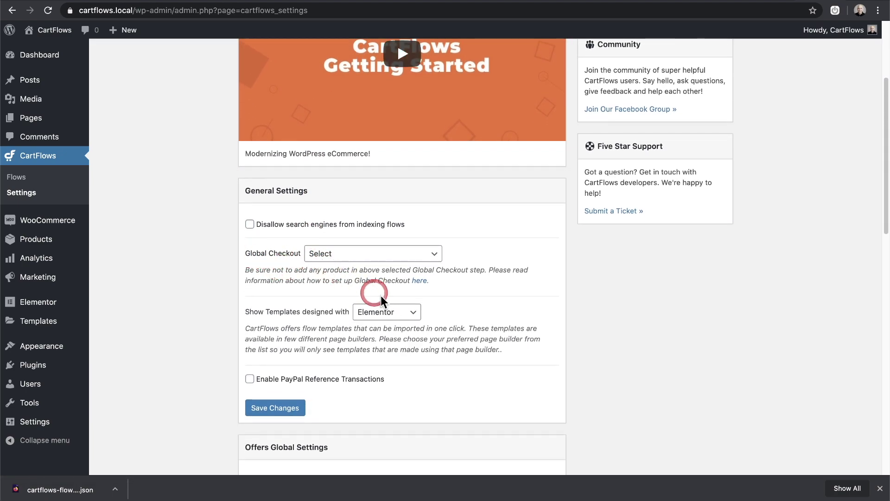
left_click(415, 313)
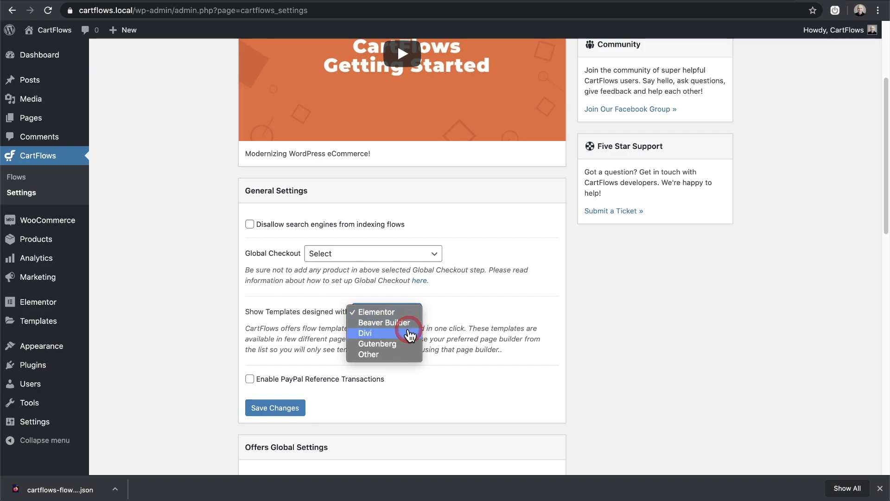
left_click(521, 311)
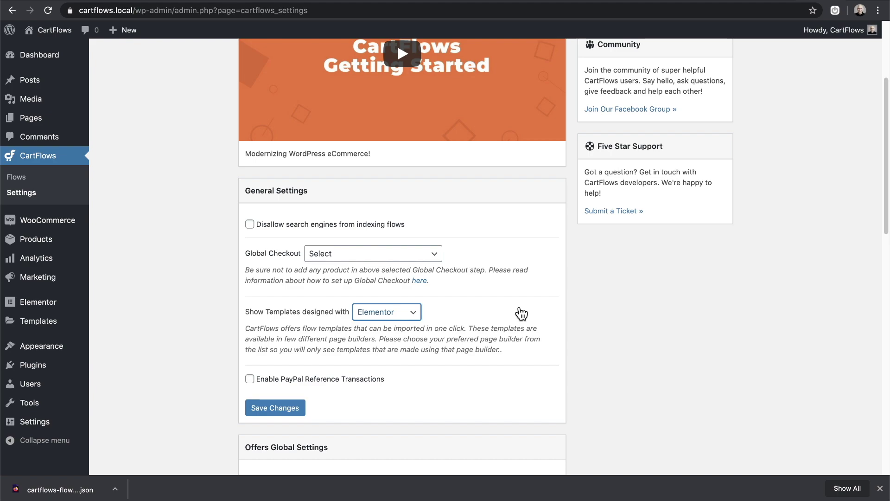
scroll(520, 313, "up", 5)
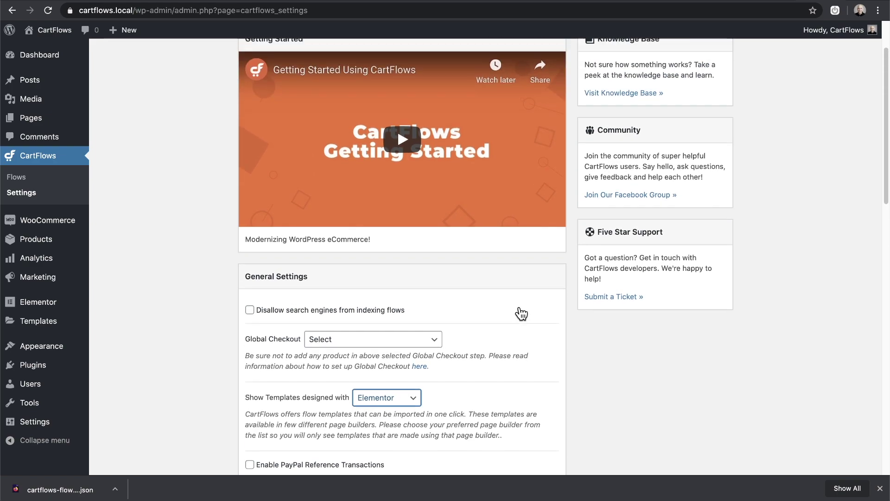
left_click(568, 311)
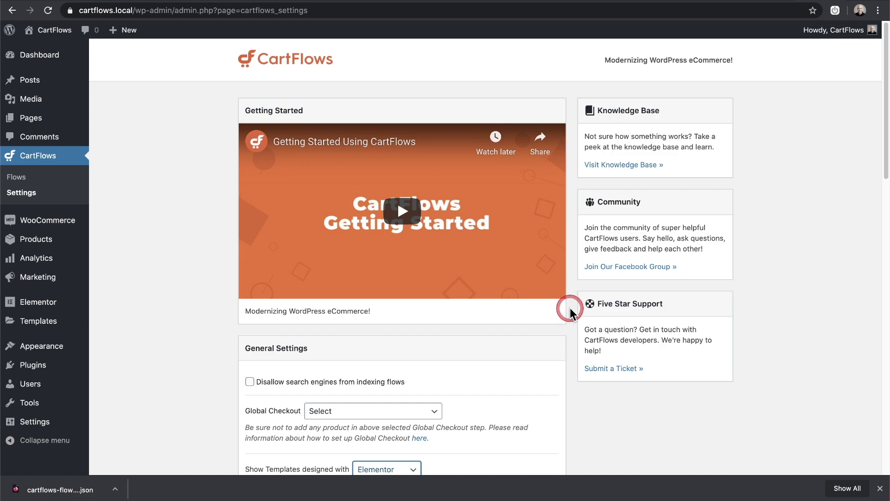